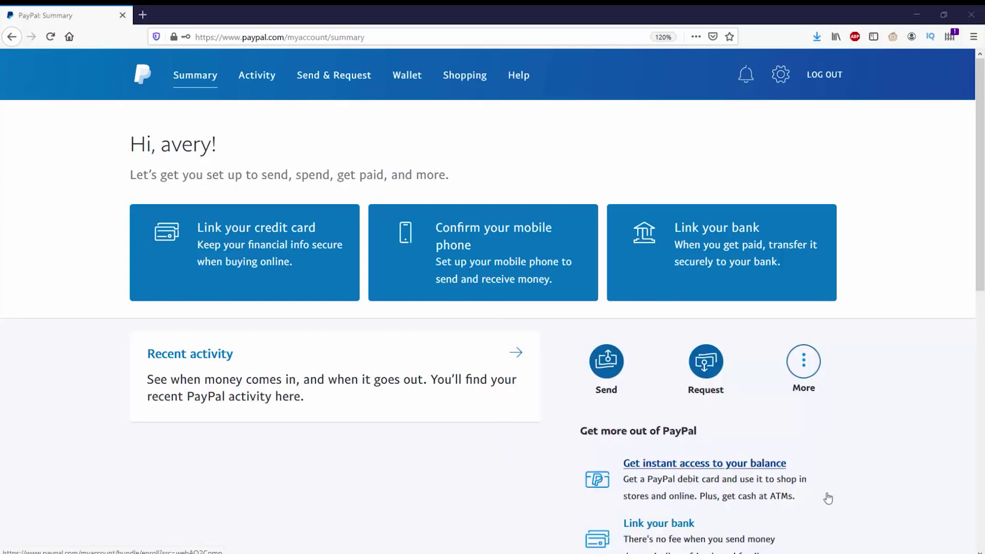
Go from Request to the invoicing page via More services and open a blank invoice #0001
click(705, 363)
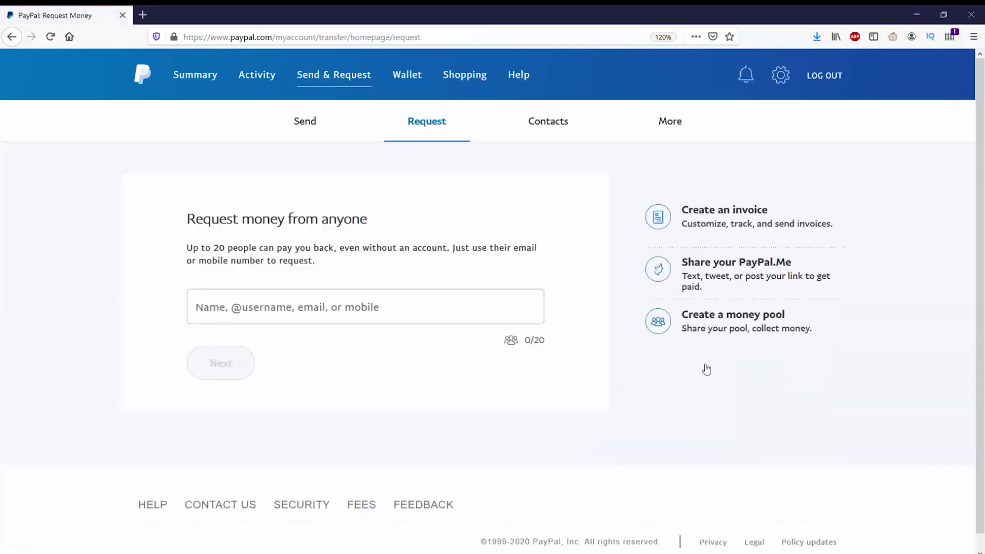
click(658, 218)
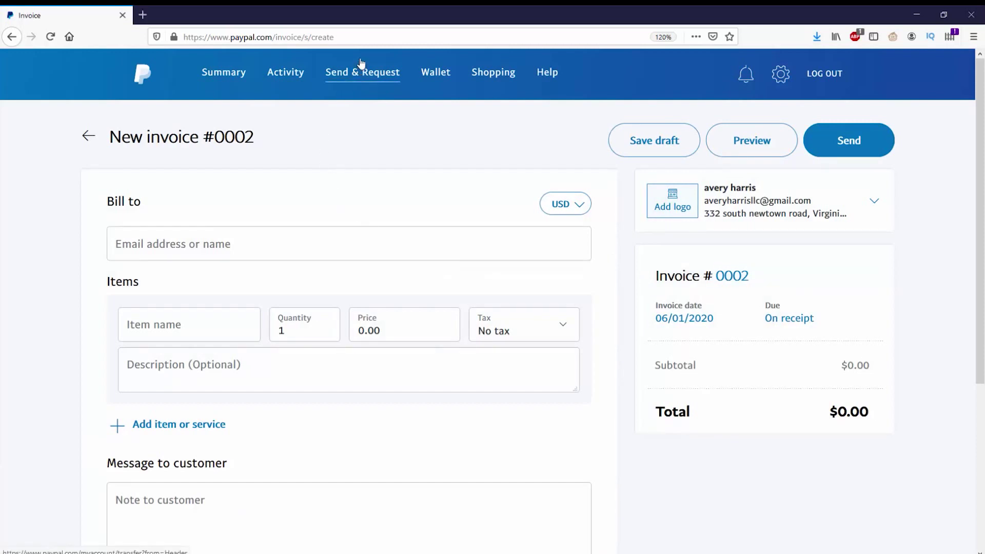
click(362, 76)
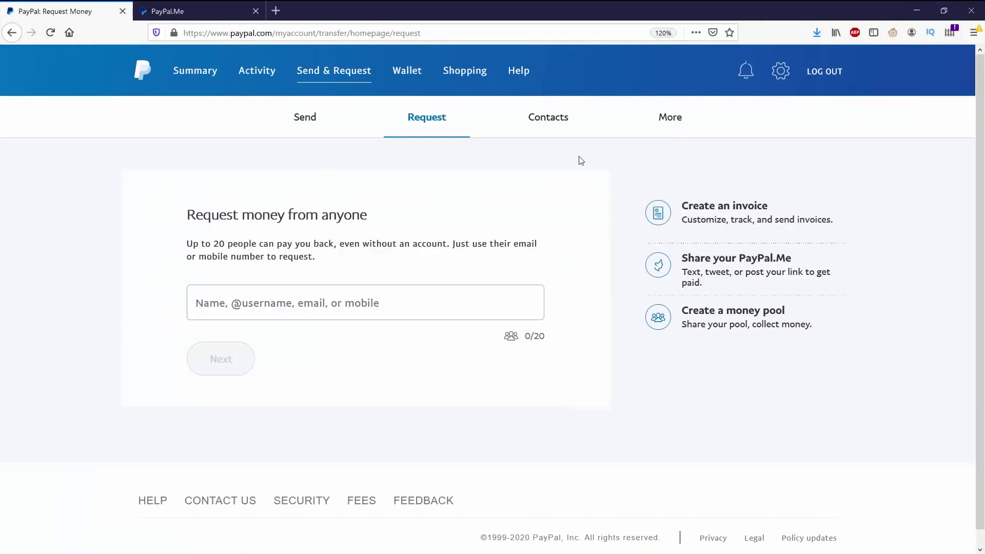
click(660, 117)
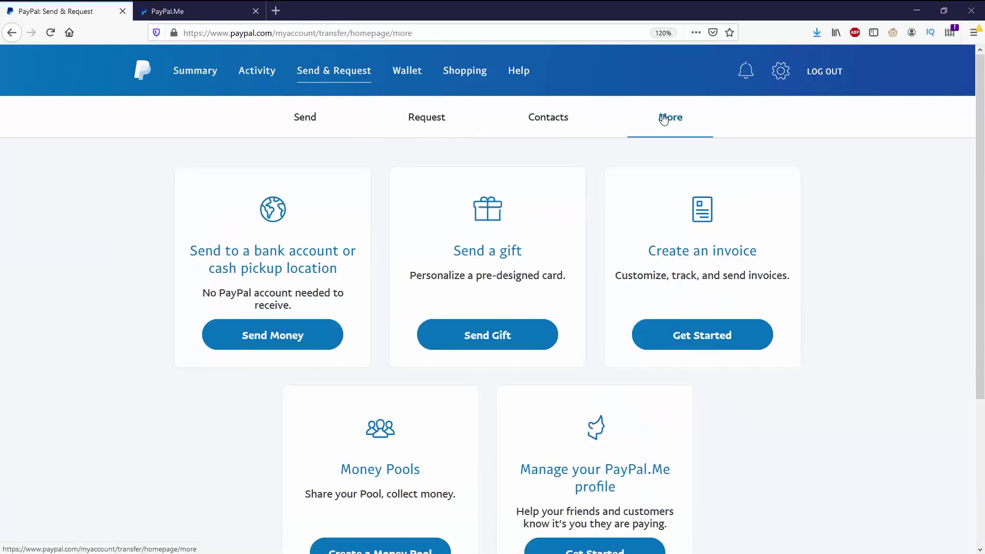
scroll(588, 159, down, 3)
scroll(596, 257, up, 3)
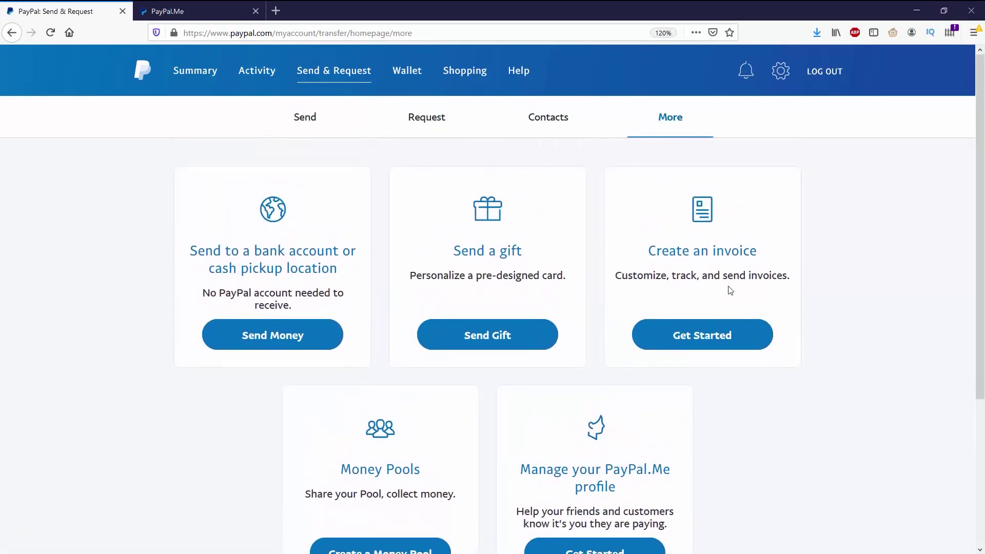
click(706, 337)
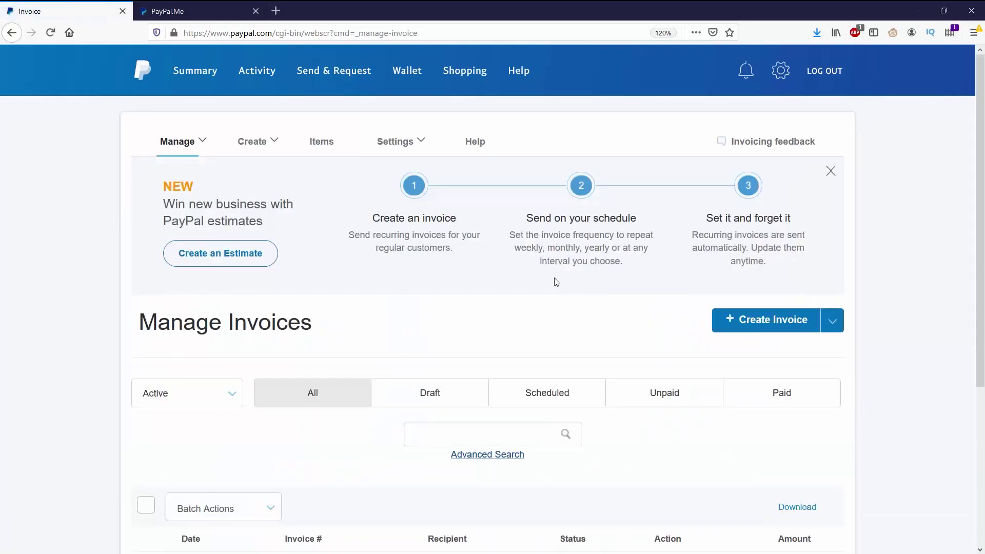
scroll(546, 274, down, 2)
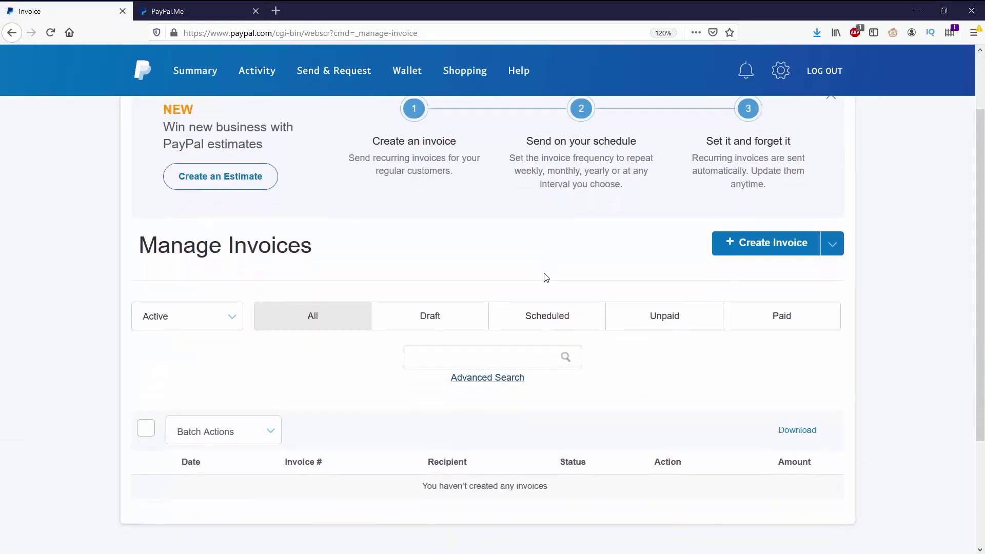
click(780, 241)
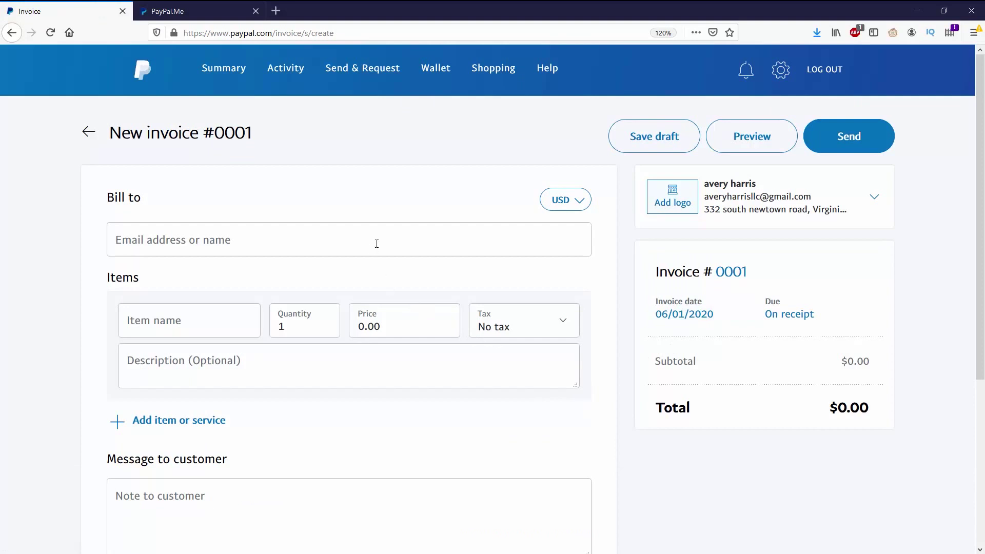
Enter the customer's Gmail address in Bill to and add it as a new customer
click(377, 244)
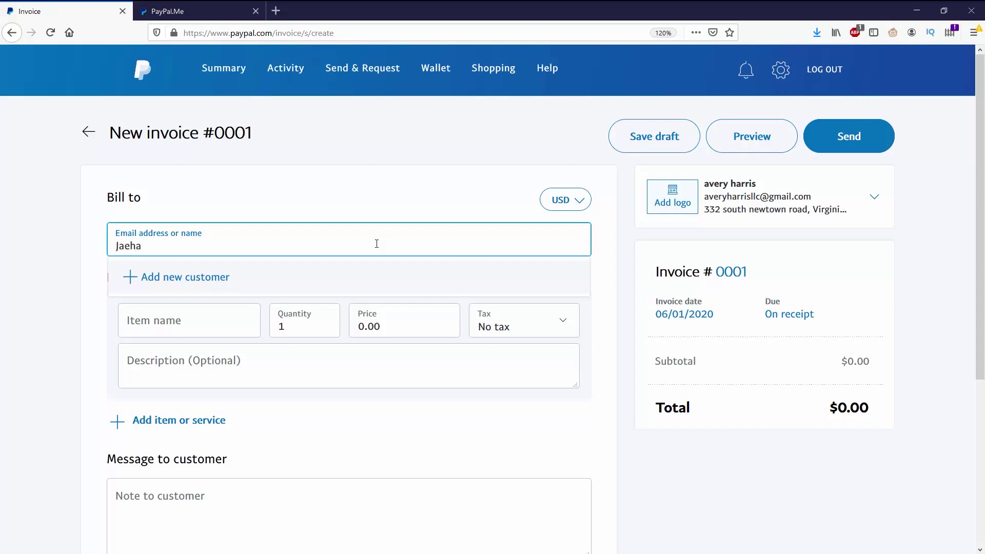
text(@gmail.com)
click(57, 295)
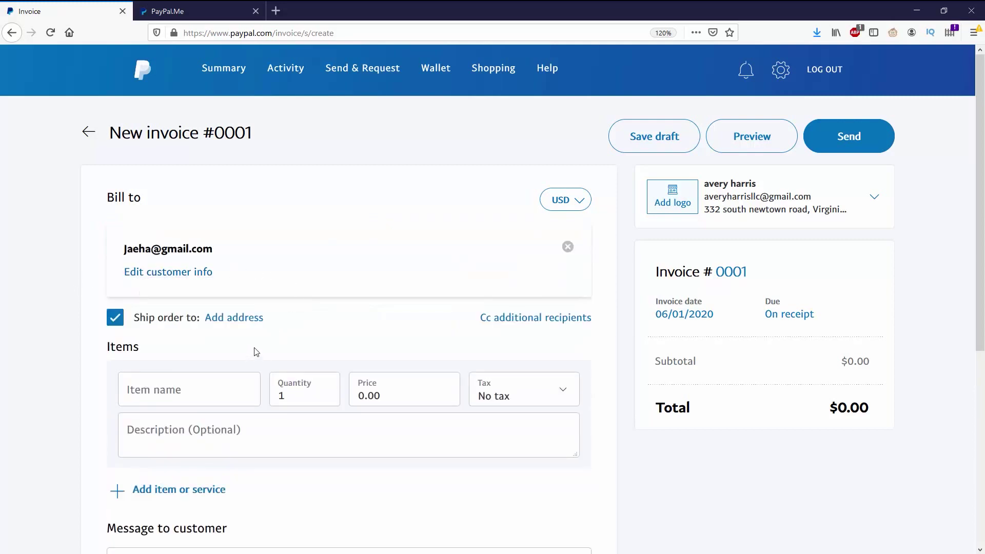
scroll(236, 323, down, 2)
click(194, 321)
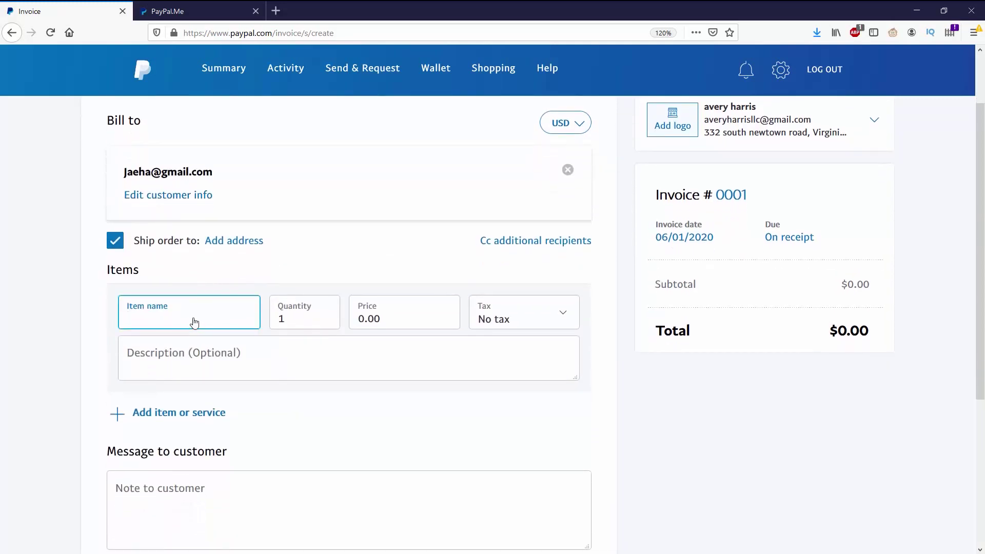
Add an item named Boxes with quantity 2 at a price of 3.00
text(Boxes)
click(286, 319)
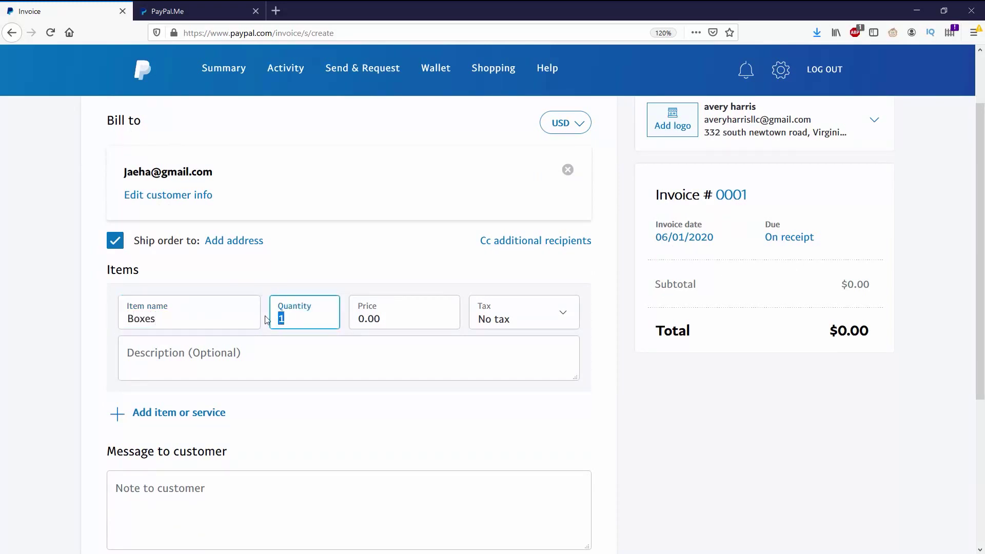
text(2)
double_click(364, 320)
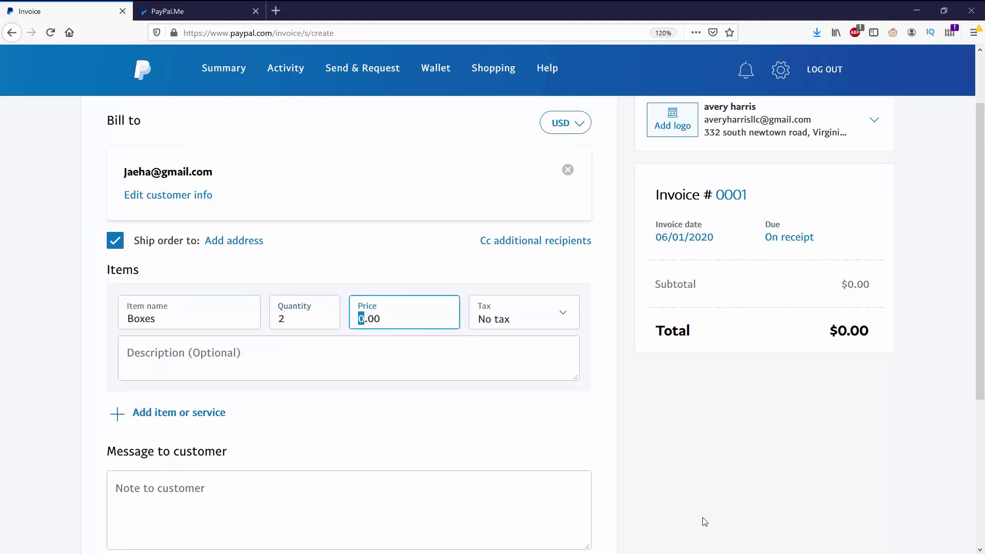
text(3)
Create a new VA tax at 2% and apply it to the Boxes item
click(563, 314)
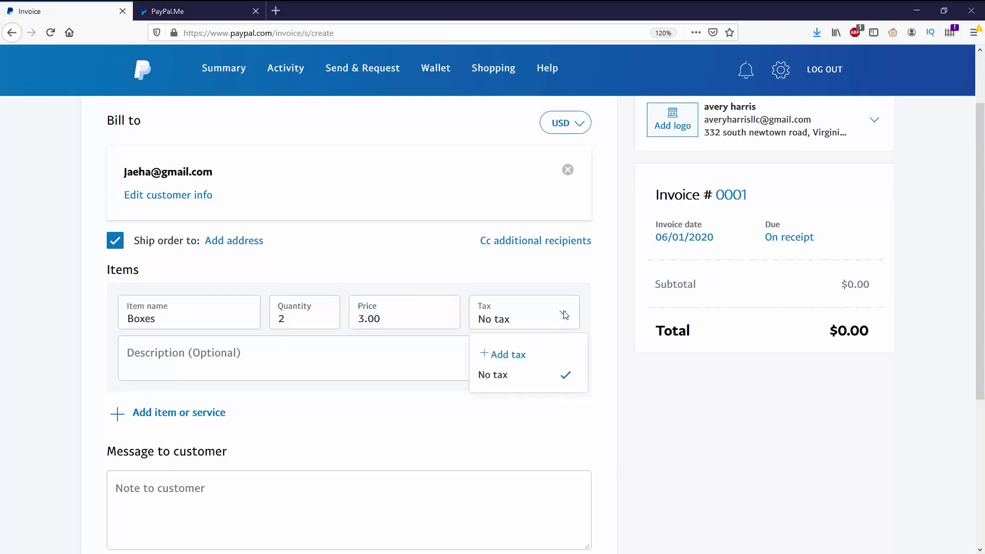
click(522, 355)
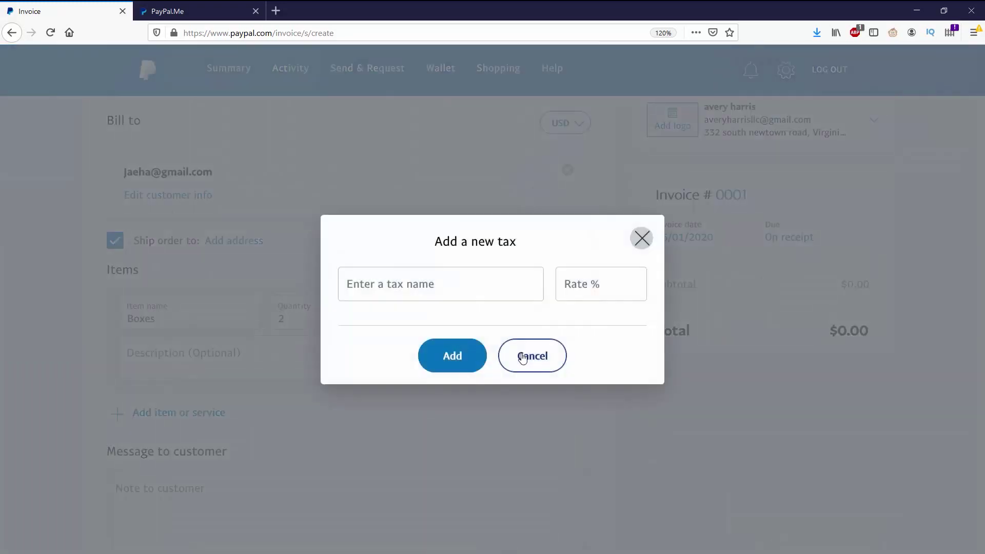
click(477, 283)
click(607, 290)
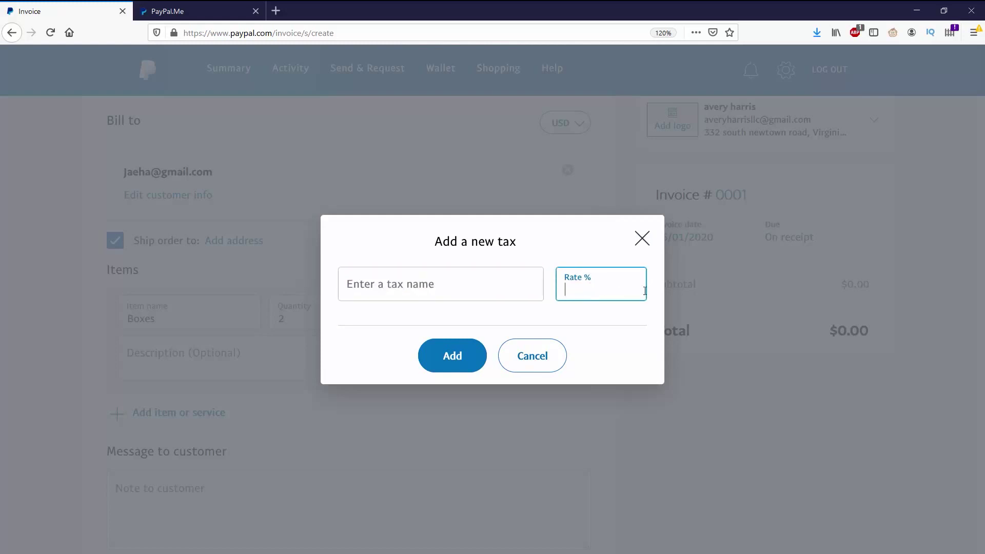
click(476, 287)
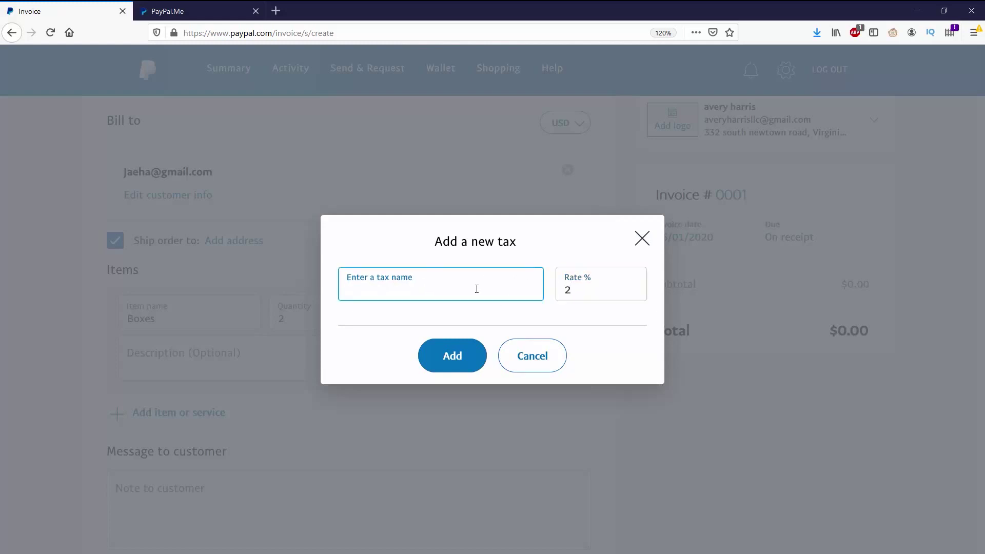
click(454, 354)
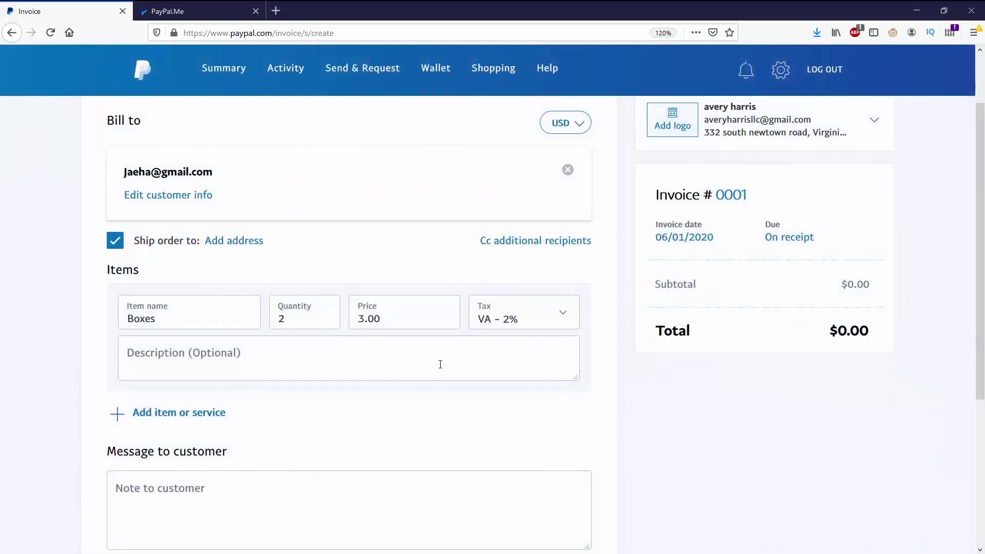
Give the Boxes item the description 'Just boxes'
click(440, 364)
text(Jus)
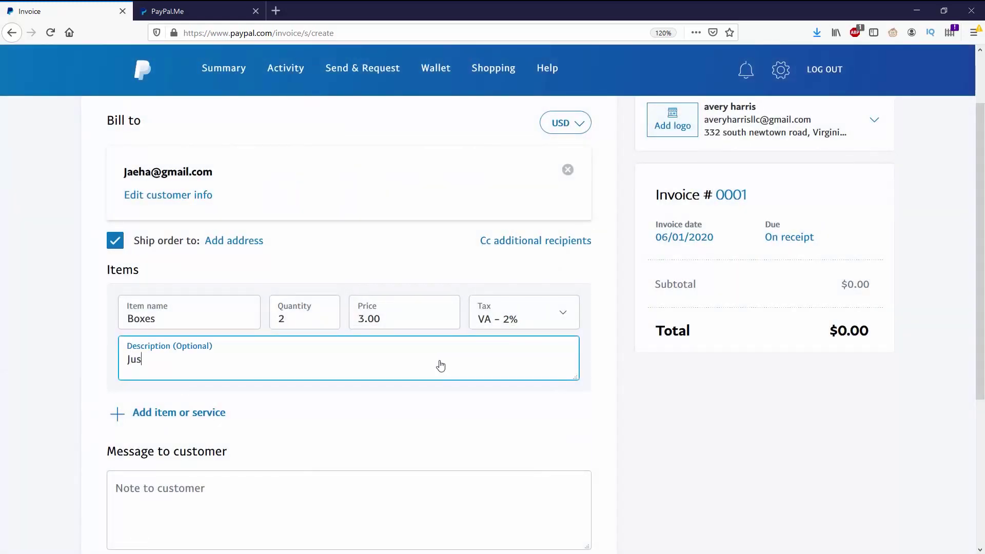
text( boxes)
text(t)
scroll(482, 371, down, 2)
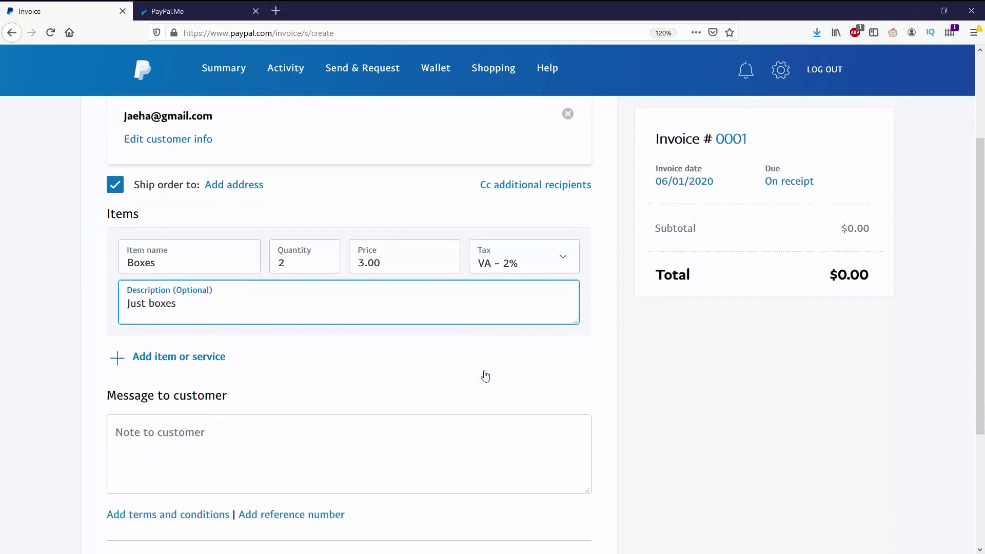
scroll(657, 398, up, 2)
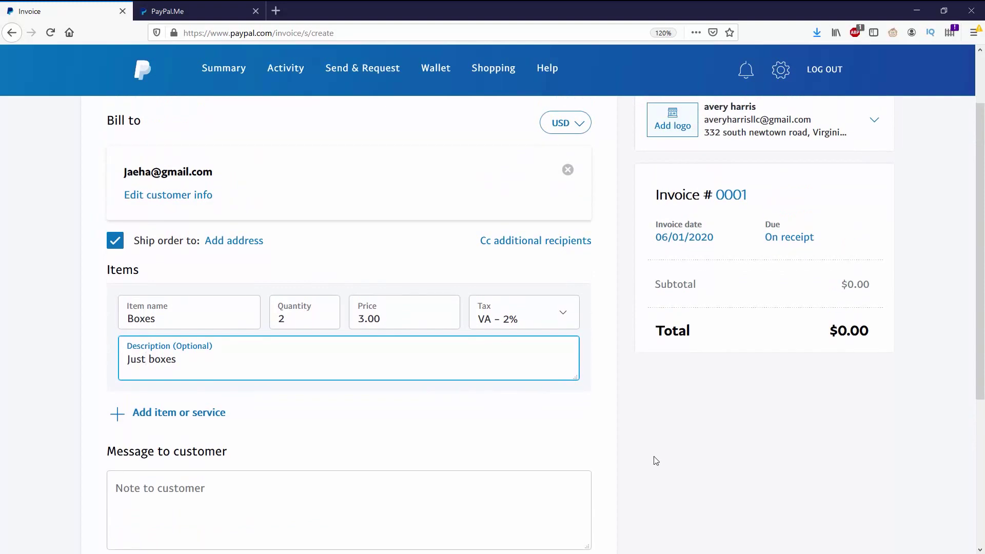
scroll(590, 439, up, 2)
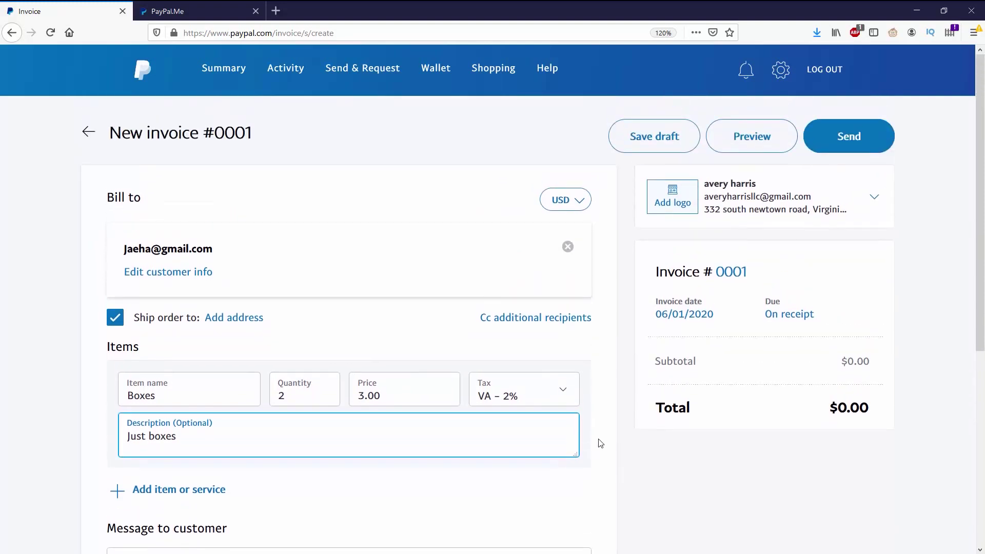
click(675, 197)
Upload the cyan wifi logo, review the $6.12 total, and allow tips
double_click(351, 213)
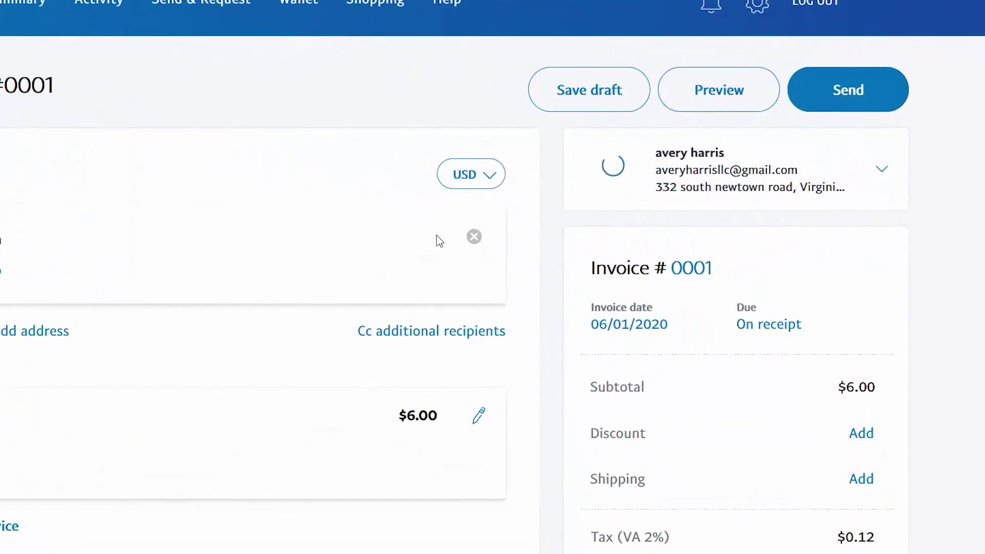
scroll(486, 331, down, 2)
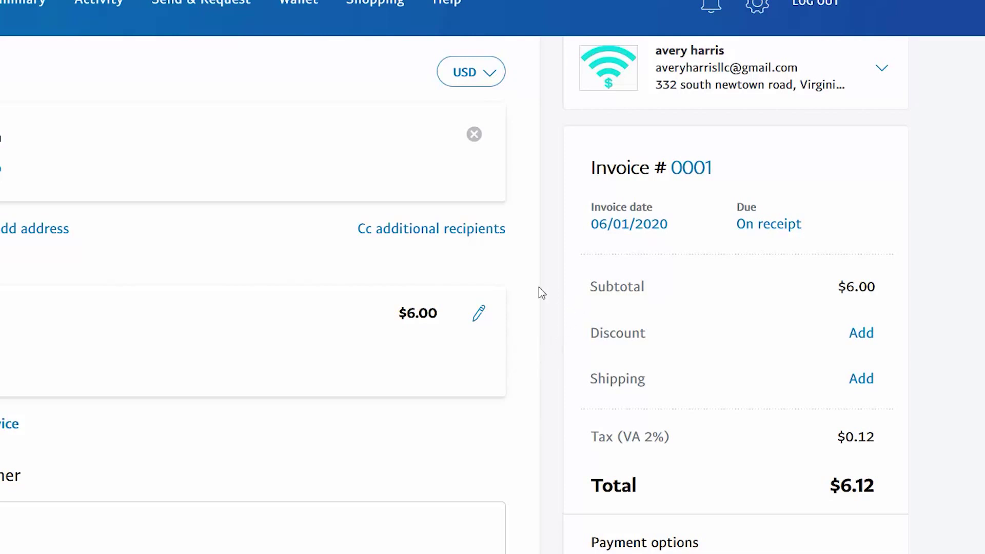
scroll(541, 300, down, 2)
scroll(541, 300, down, 2)
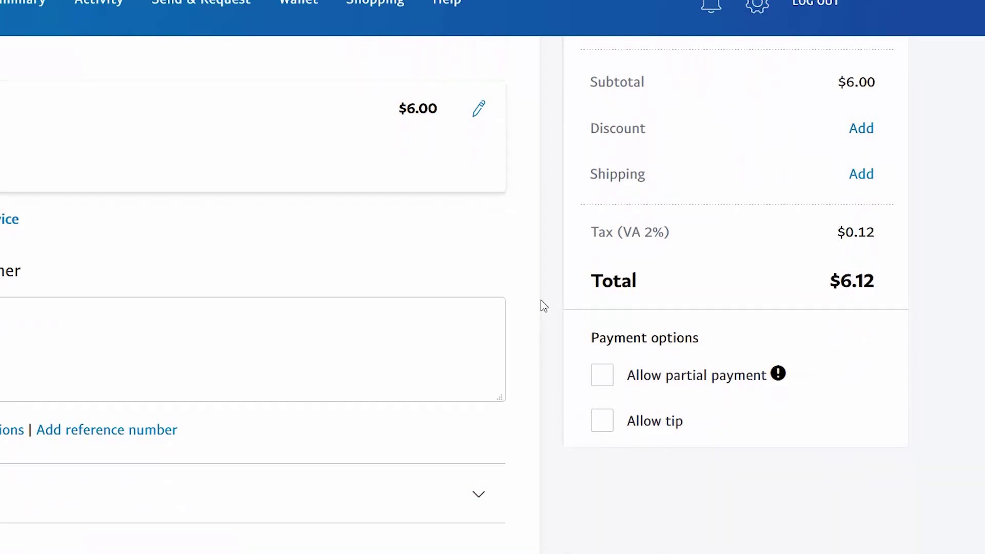
click(603, 424)
Allow partial payment with a 3.00 minimum due and write the note 'I WANT MY MONEY!!!'
click(603, 378)
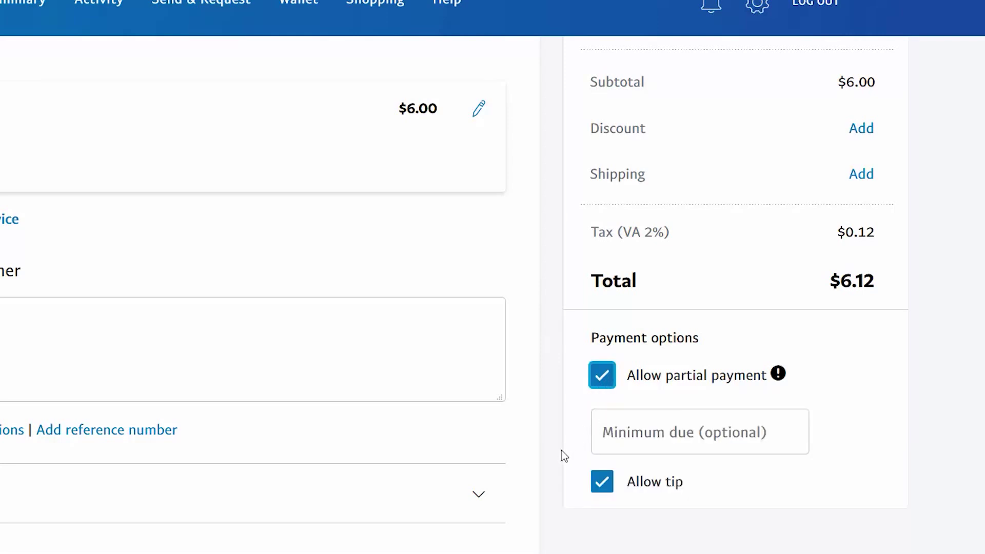
click(640, 426)
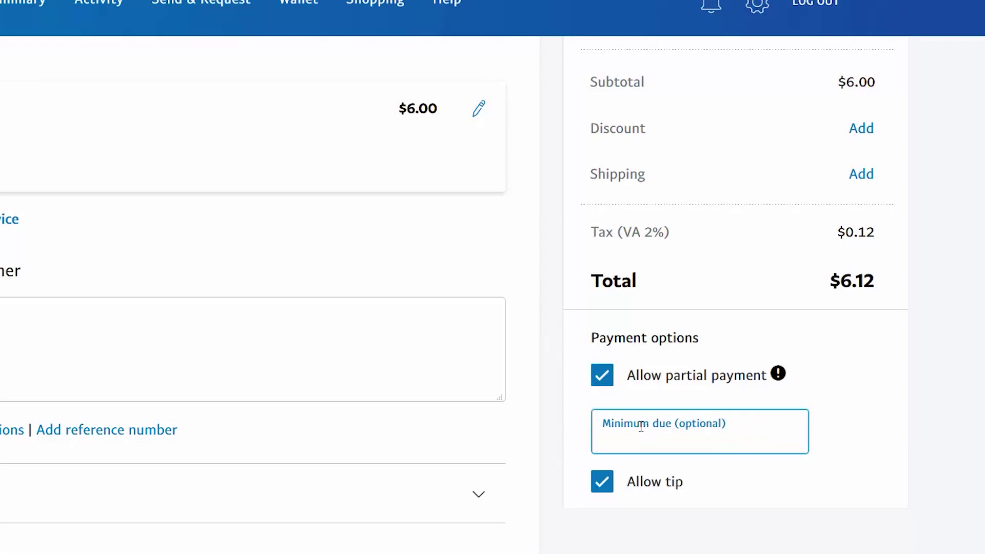
text(3.00)
click(552, 411)
click(528, 317)
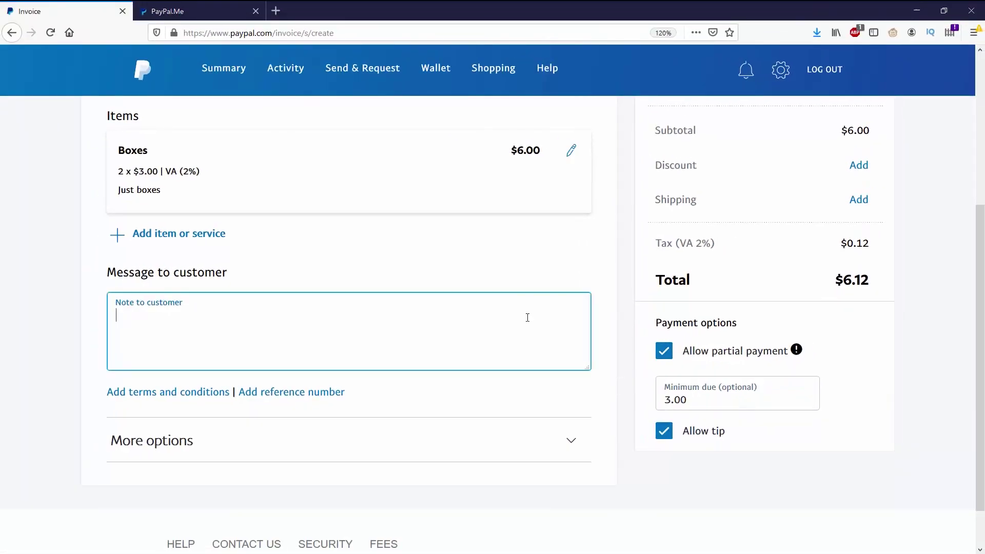
text(I)
text( WANT MY )
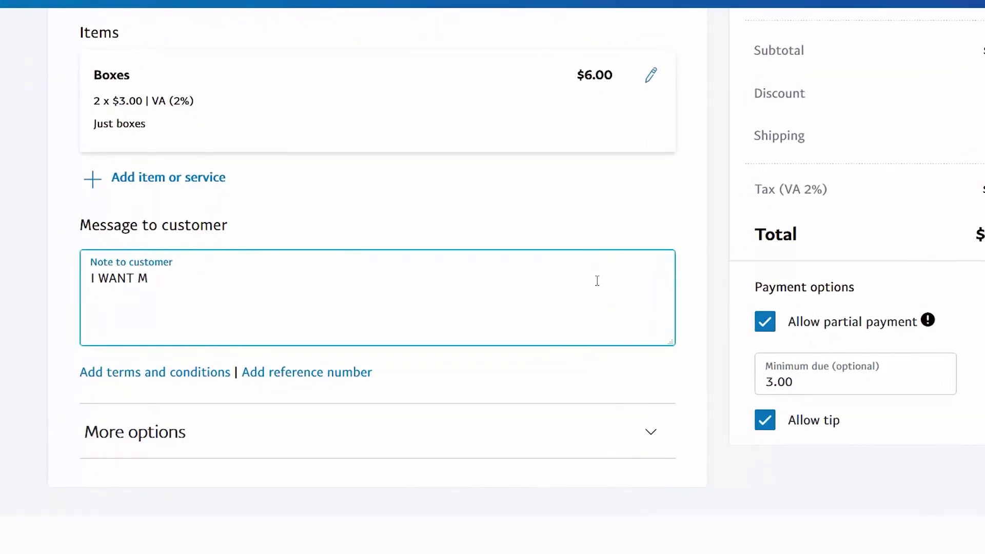
text(MONEY!!!)
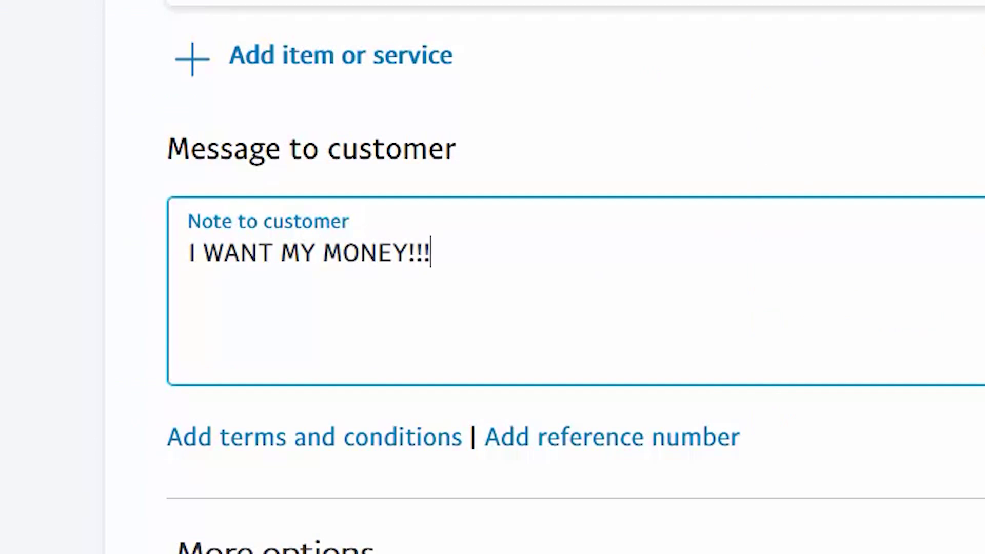
Add the terms and conditions 'I'll take half now and half later.'
click(570, 289)
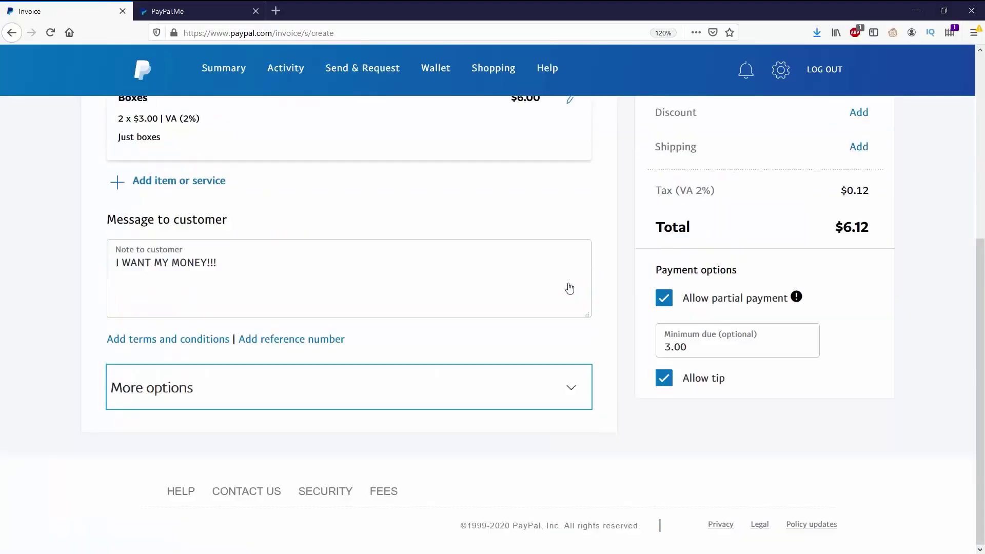
click(174, 341)
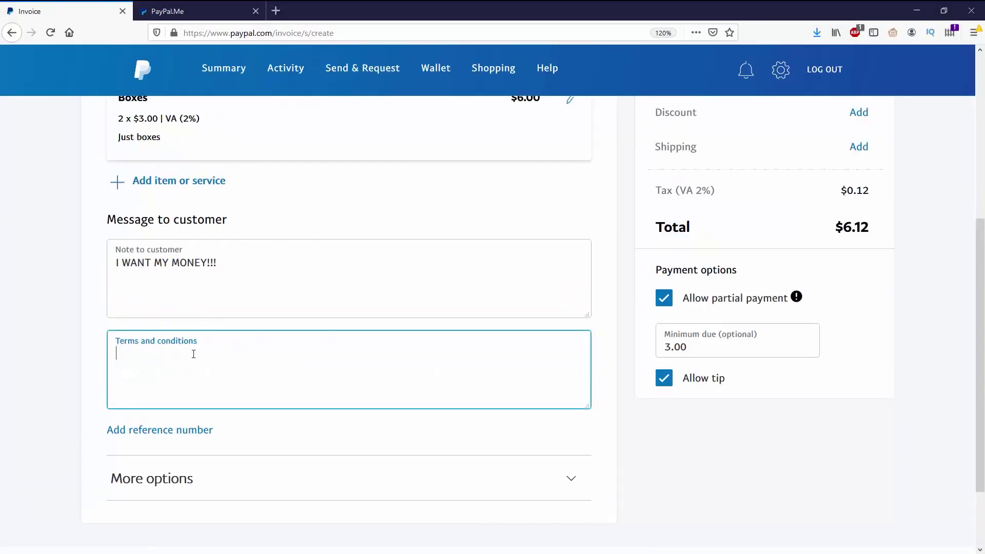
text(I'll take half now and half later.)
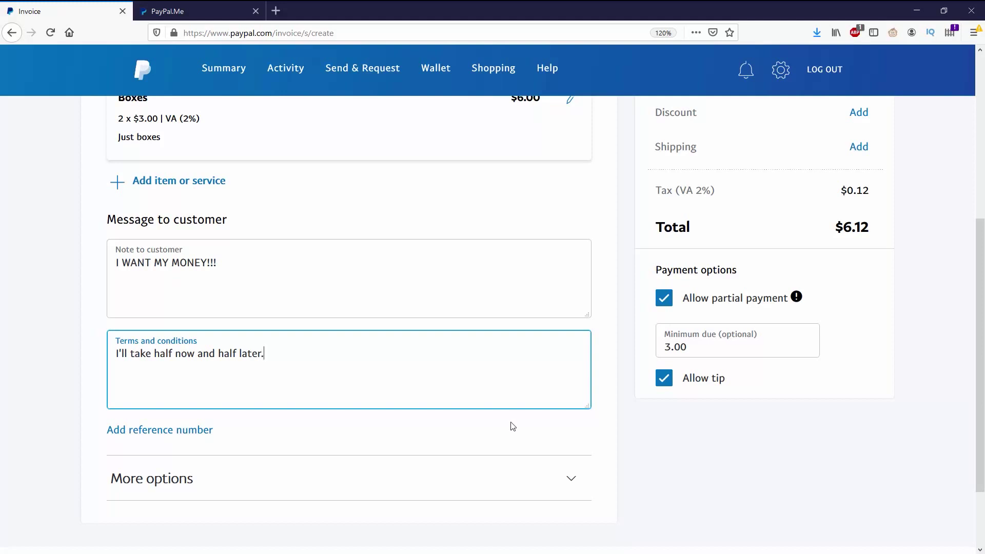
click(636, 434)
Add reference number 012 to the invoice
scroll(415, 398, down, 3)
click(181, 356)
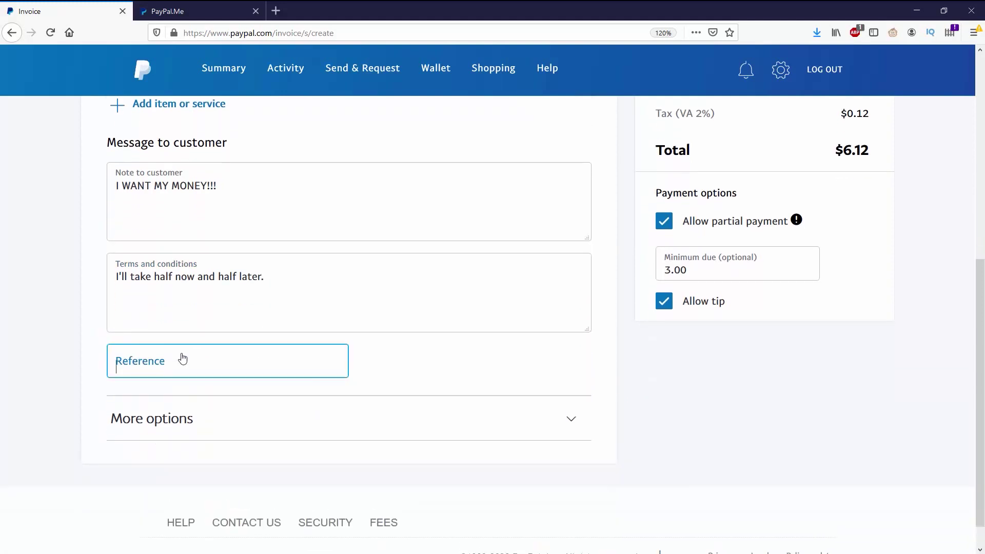
text(012)
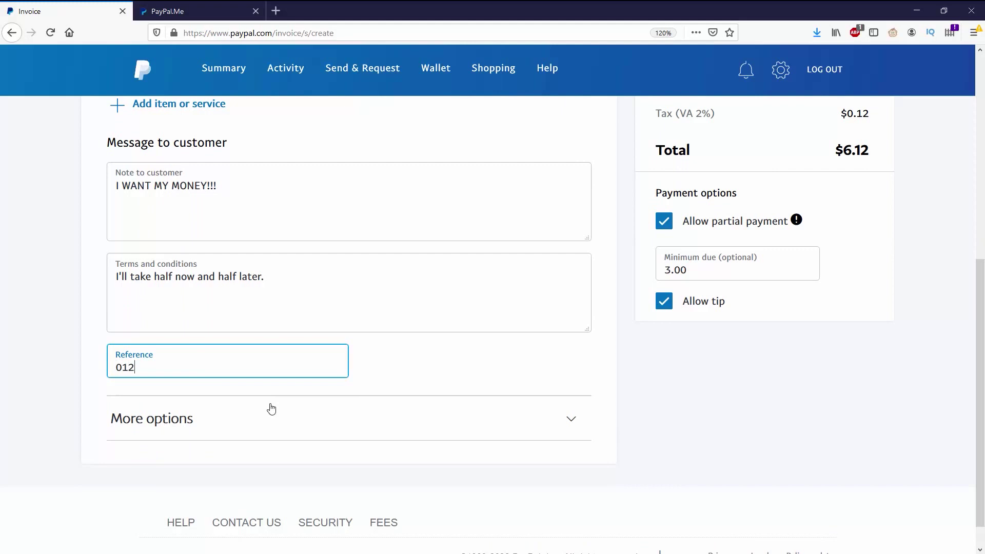
click(476, 365)
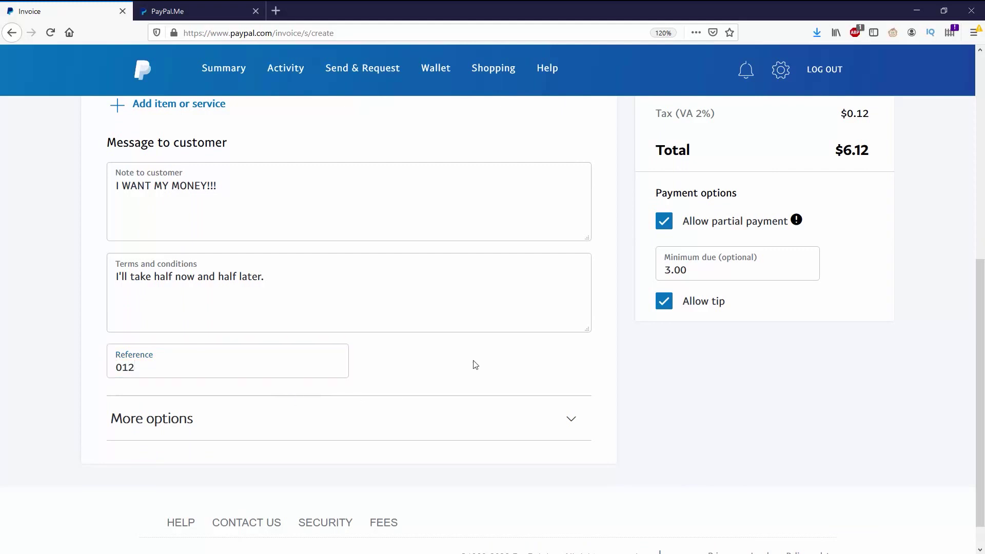
click(580, 427)
scroll(580, 427, down, 3)
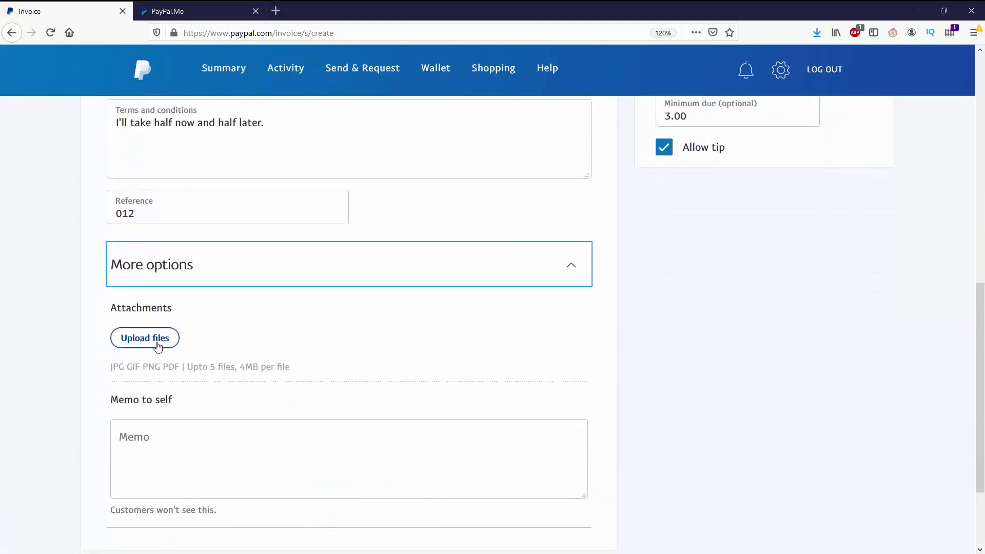
click(157, 347)
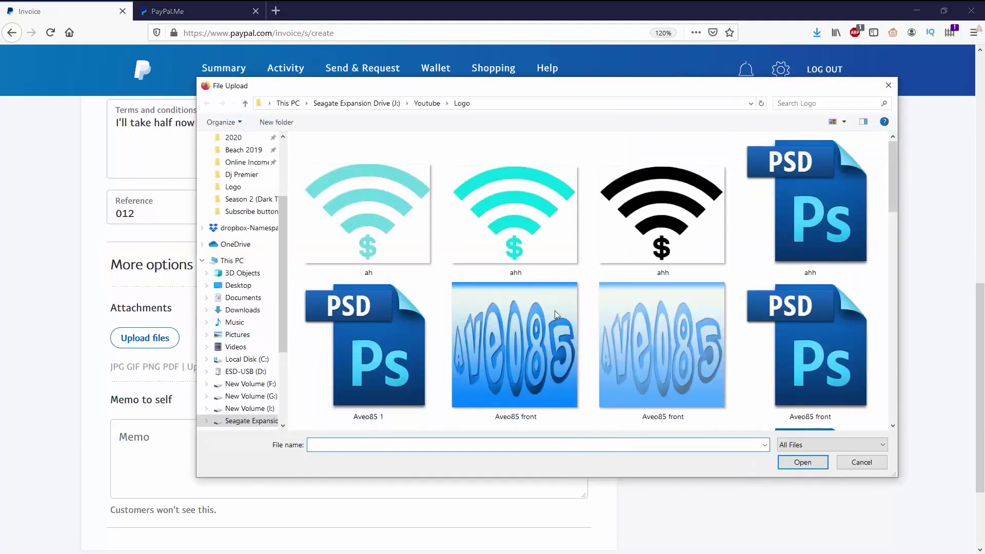
scroll(677, 334, down, 5)
scroll(700, 292, up, 8)
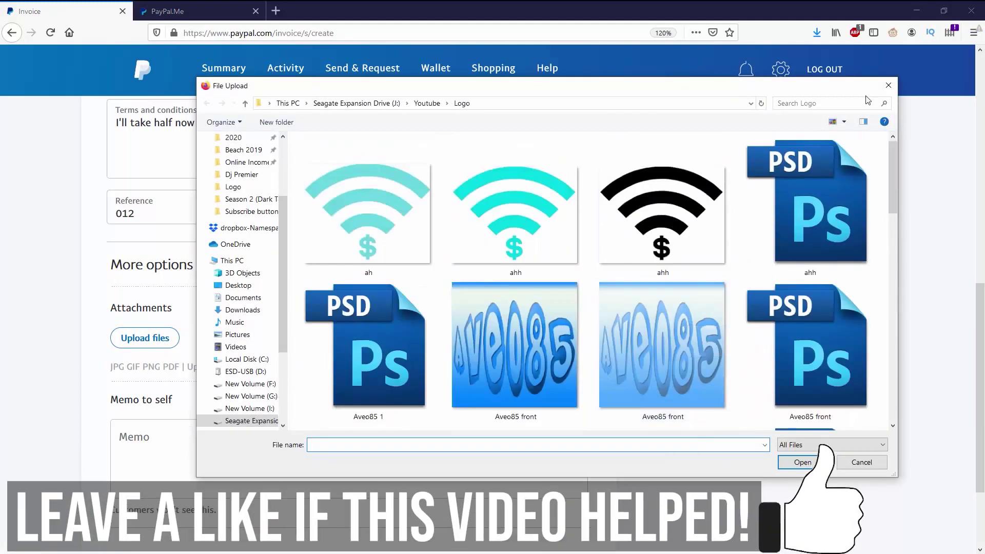
click(888, 86)
scroll(533, 356, down, 2)
click(504, 334)
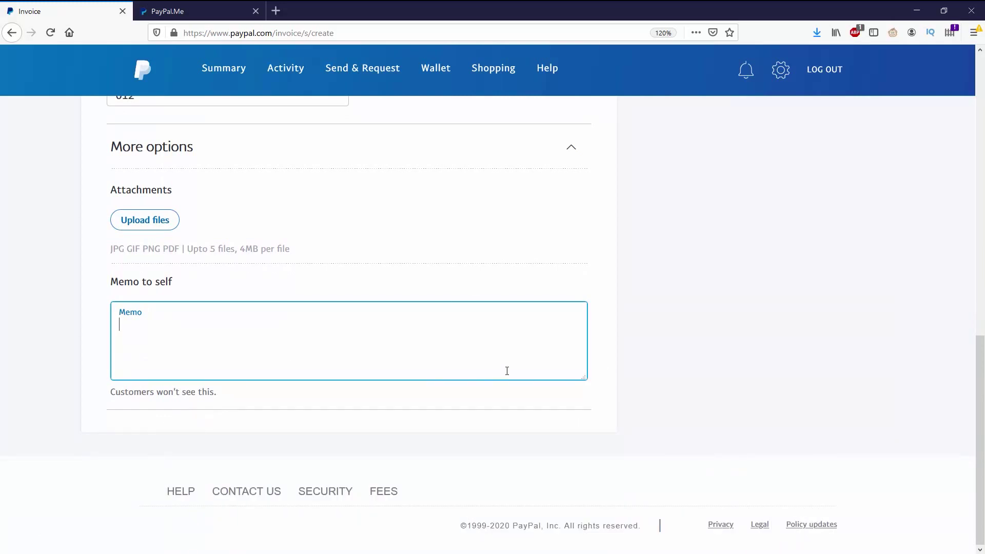
scroll(507, 370, up, 10)
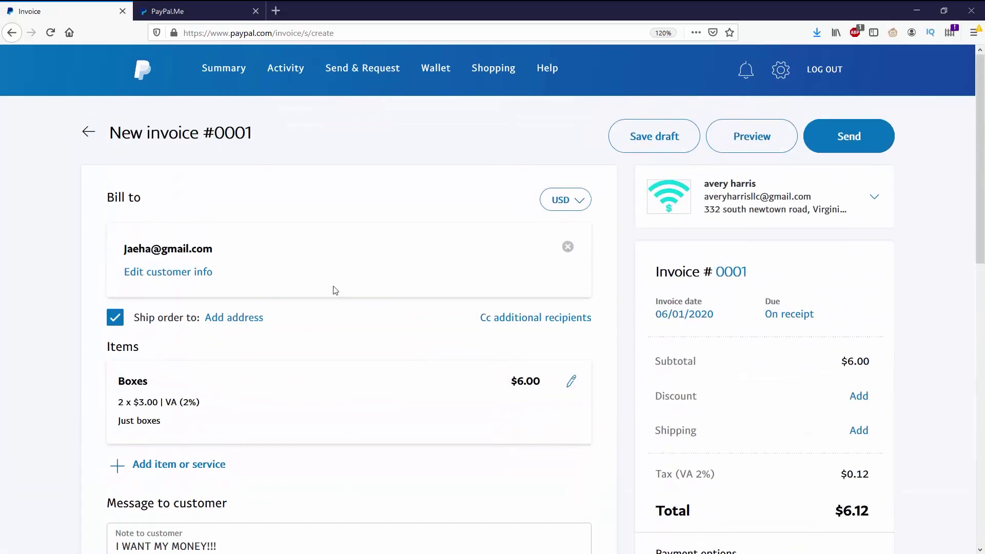
scroll(639, 279, down, 2)
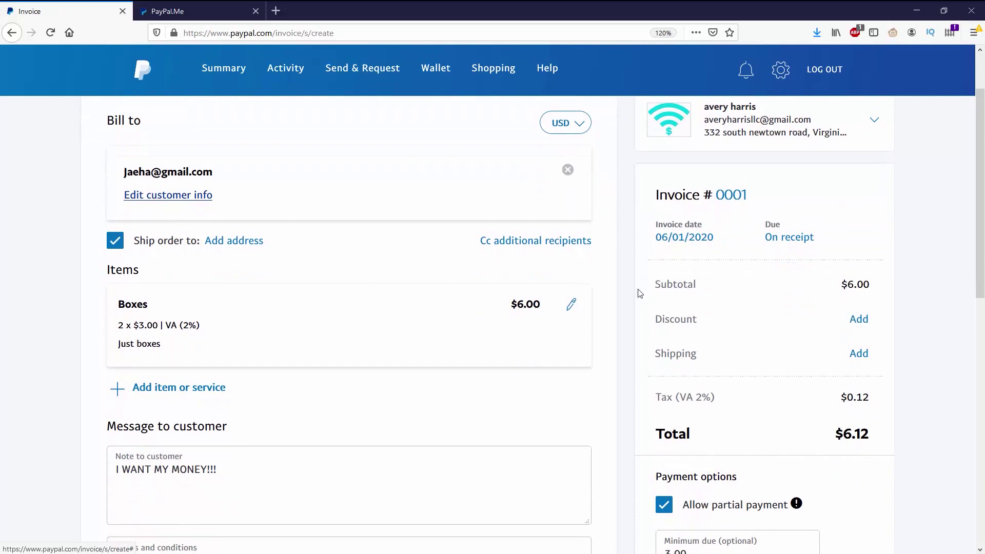
scroll(640, 308, down, 4)
scroll(640, 308, up, 6)
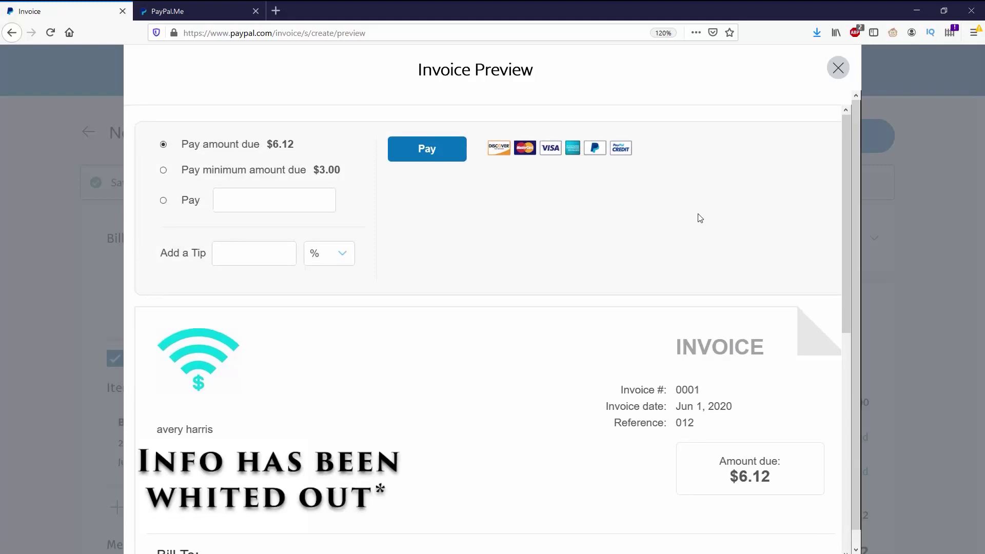
Close the preview, correct the name part of the customer's e-mail address, and save
scroll(701, 218, down, 2)
scroll(705, 221, down, 4)
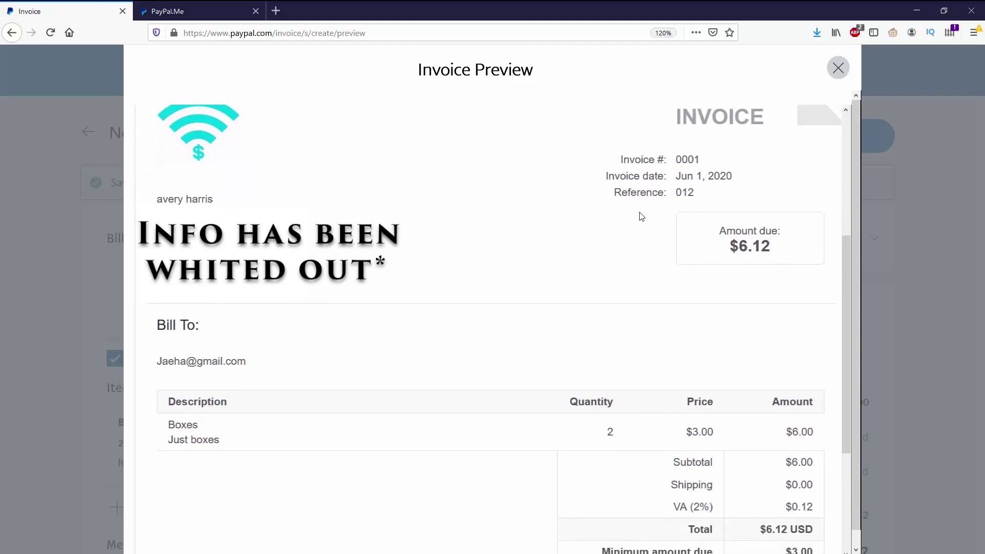
key(Escape)
click(225, 313)
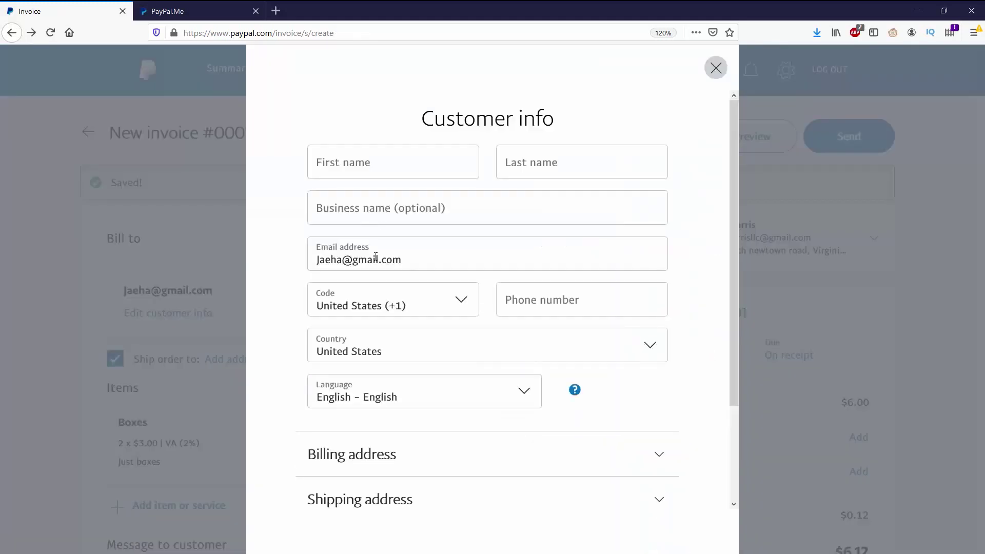
drag(342, 262, 302, 262)
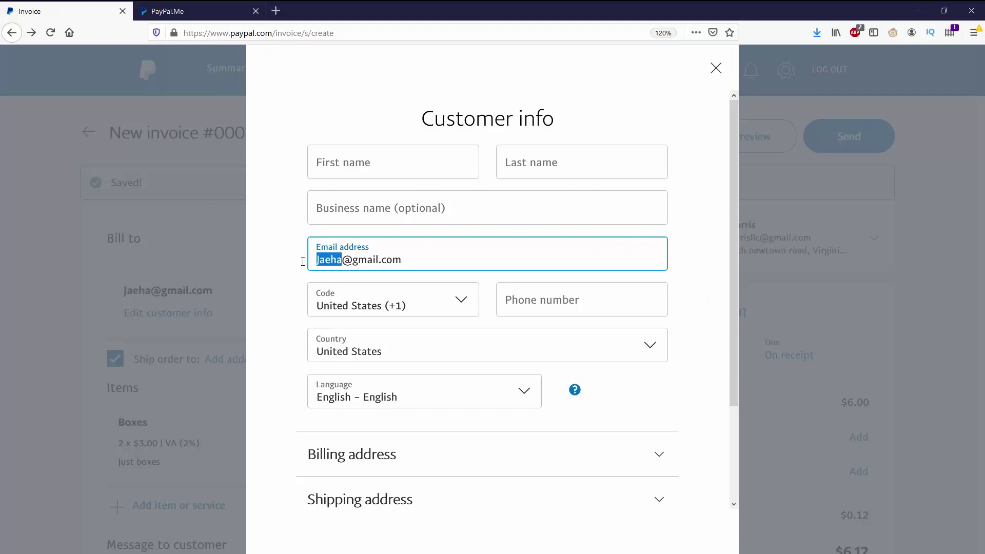
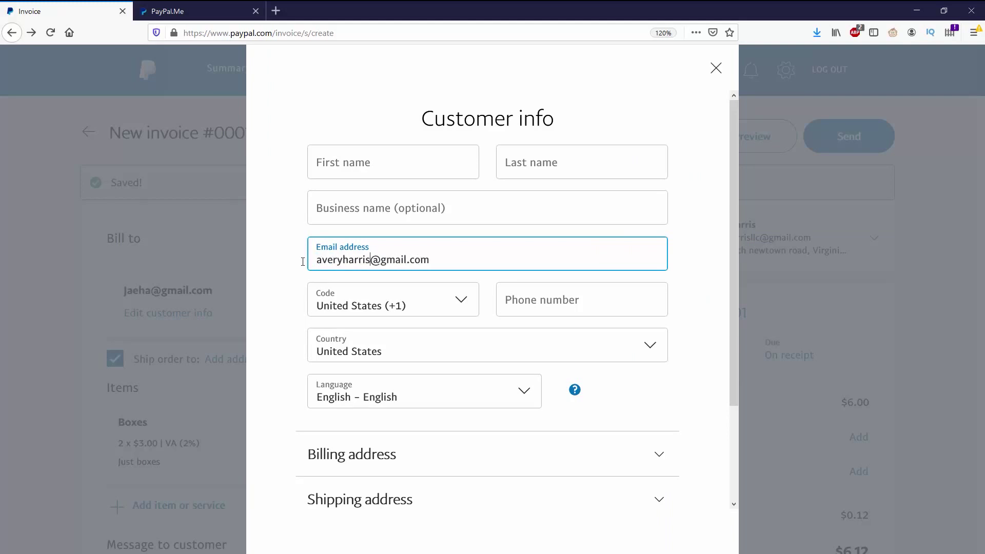
click(298, 265)
scroll(415, 402, down, 3)
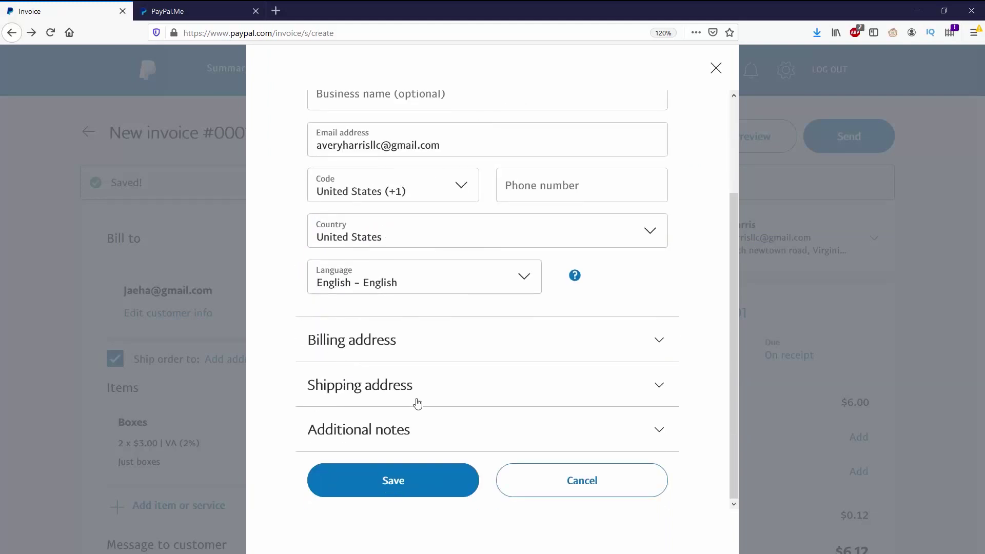
click(410, 480)
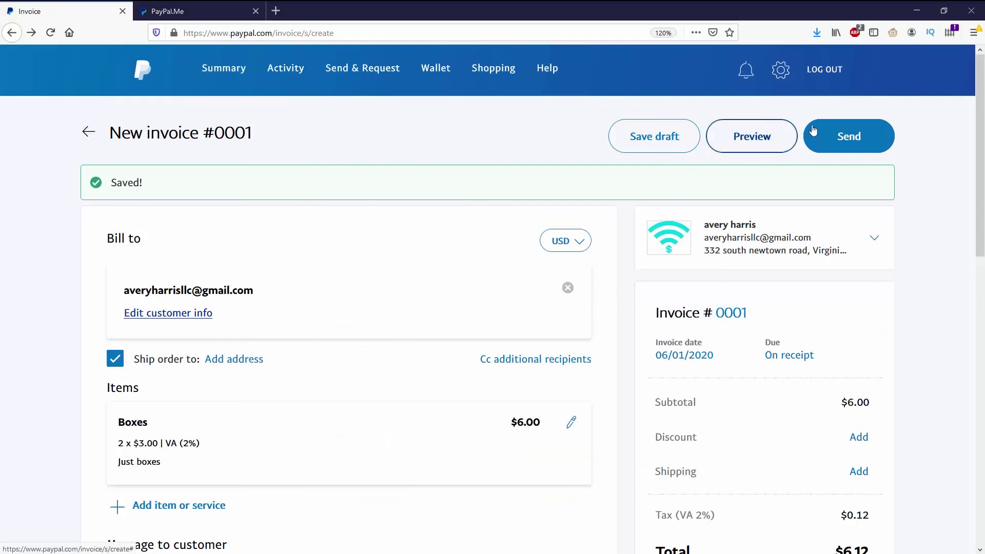
Send invoice #0001 and confirm it shows as Unpaid (Sent) for $6.12 on Manage Invoices
click(861, 135)
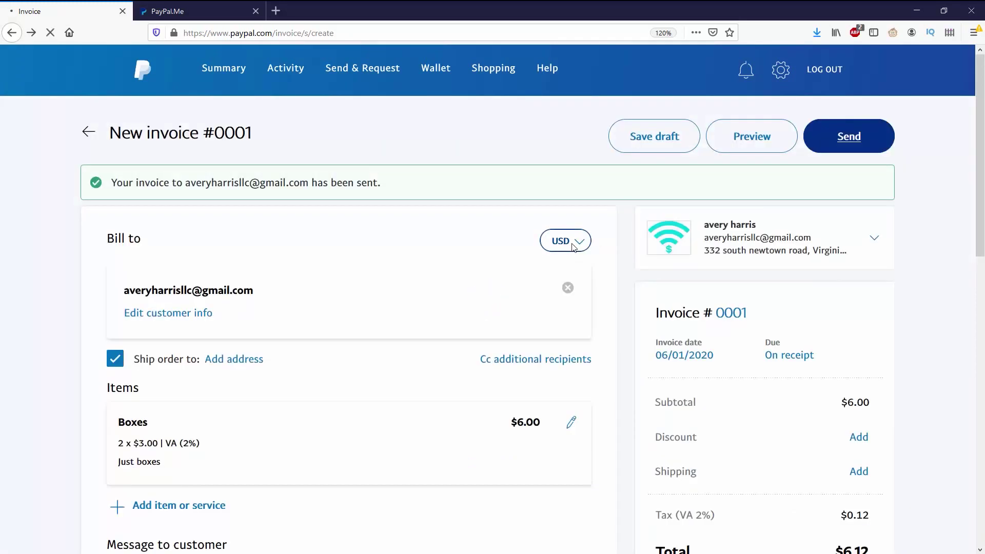
scroll(598, 253, down, 4)
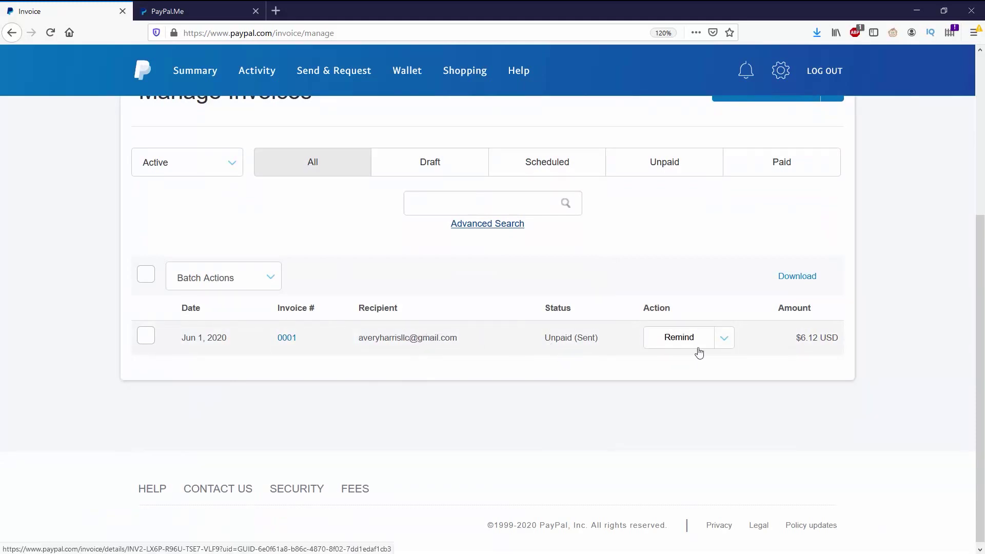
click(723, 339)
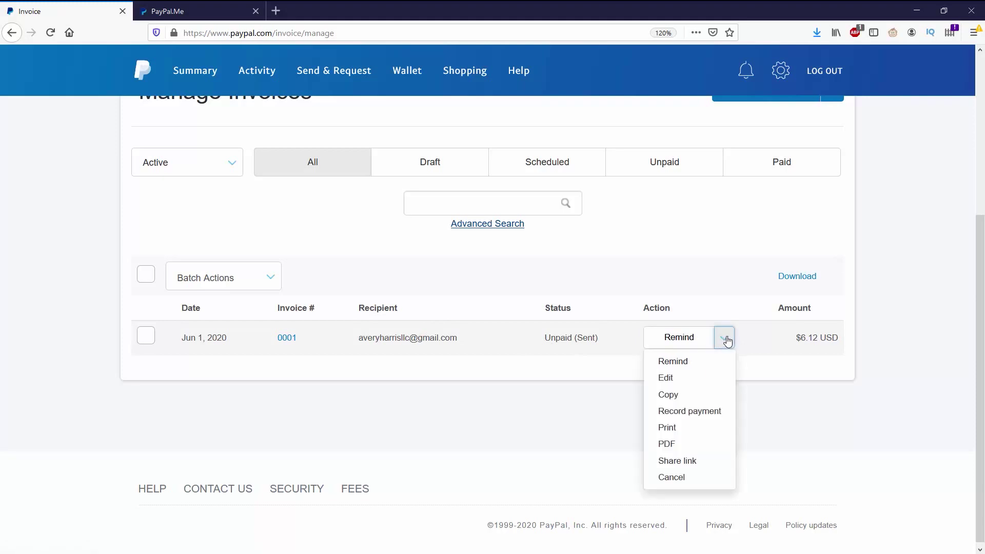
click(799, 390)
scroll(803, 431, up, 5)
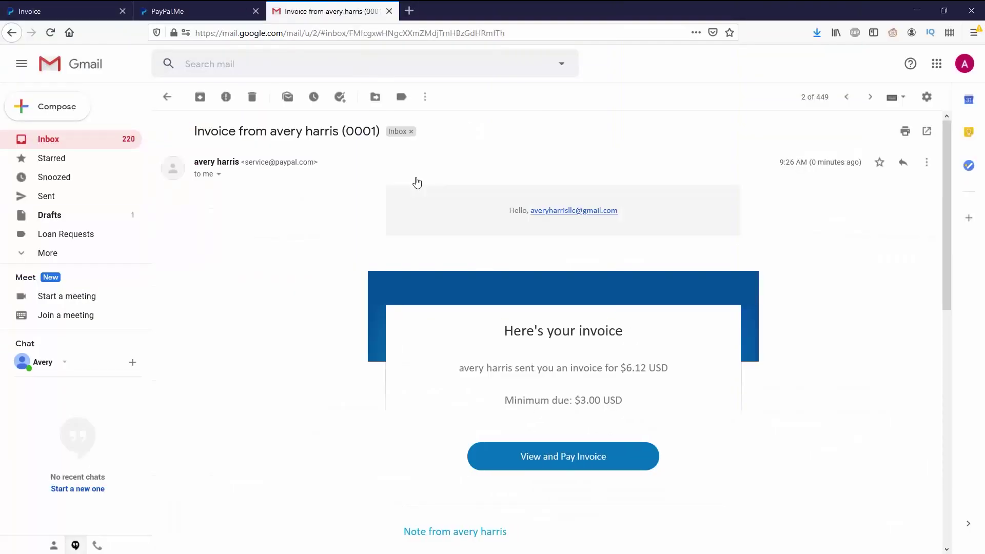
Scroll through the invoice #0001 e-mail in Gmail
scroll(411, 174, down, 4)
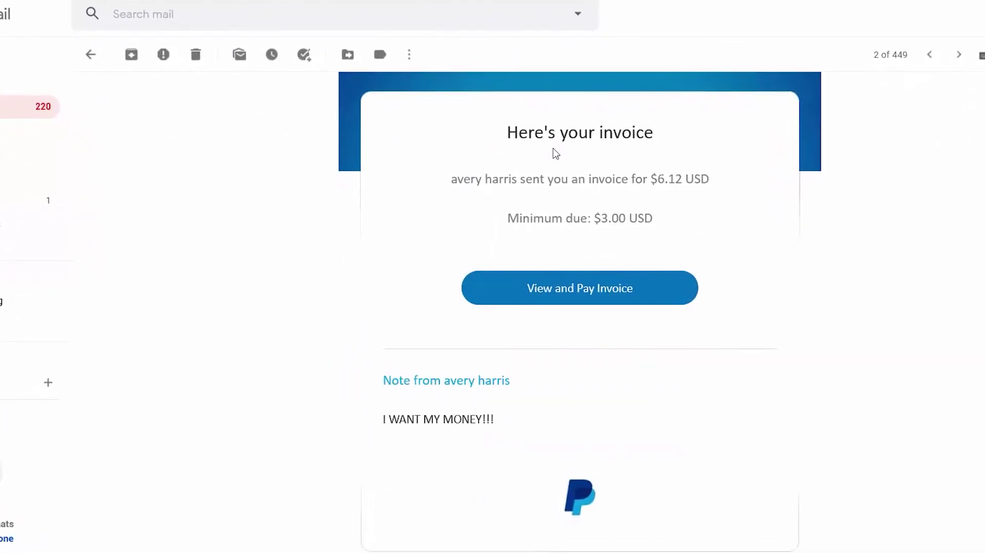
scroll(574, 216, down, 2)
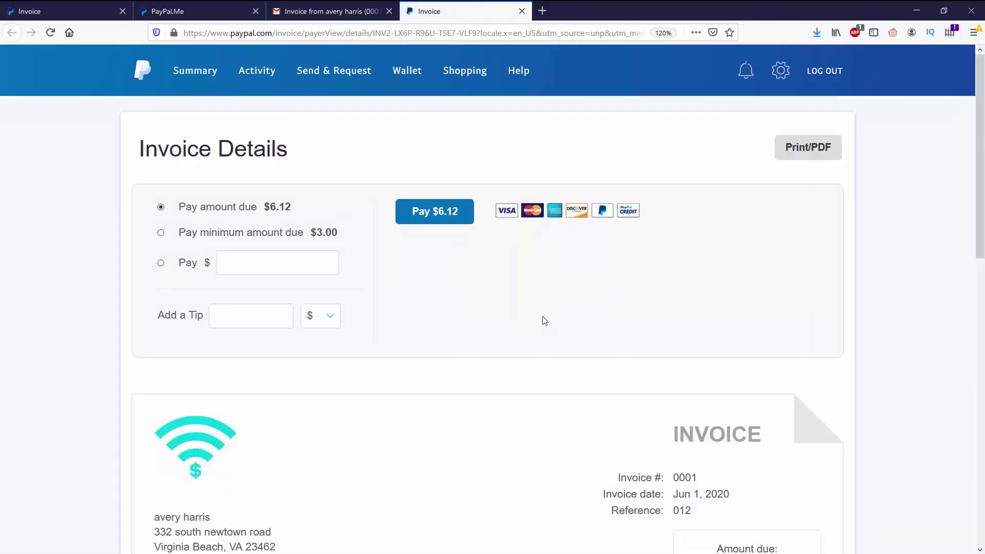
Scroll the payer Invoice Details to review the $6.12 total, $3.00 minimum, note and terms
scroll(544, 321, down, 5)
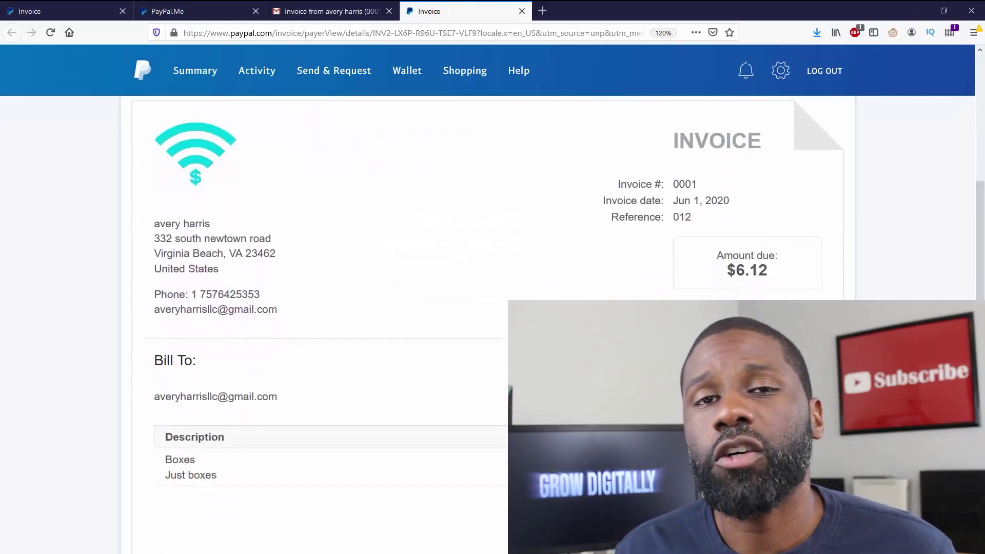
scroll(487, 324, down, 3)
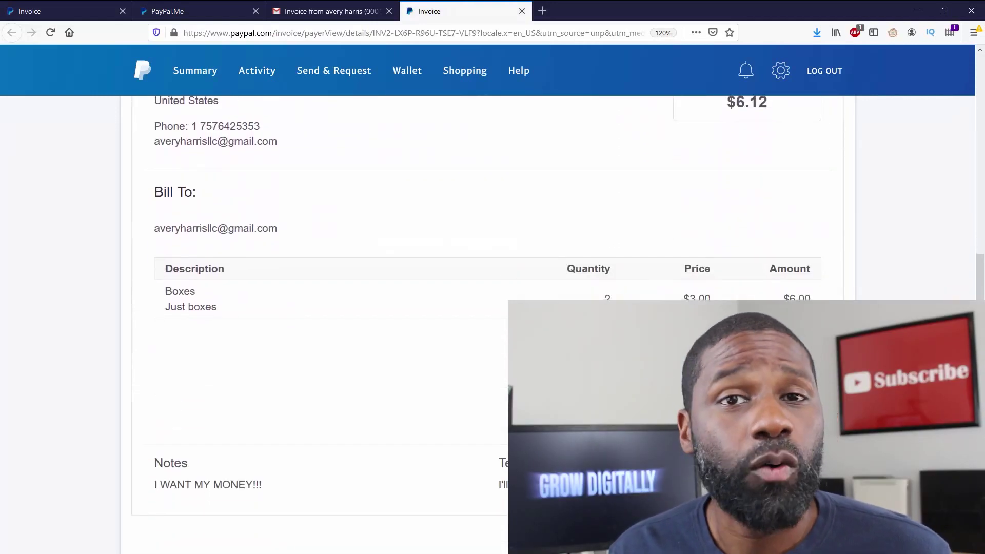
scroll(328, 257, down, 4)
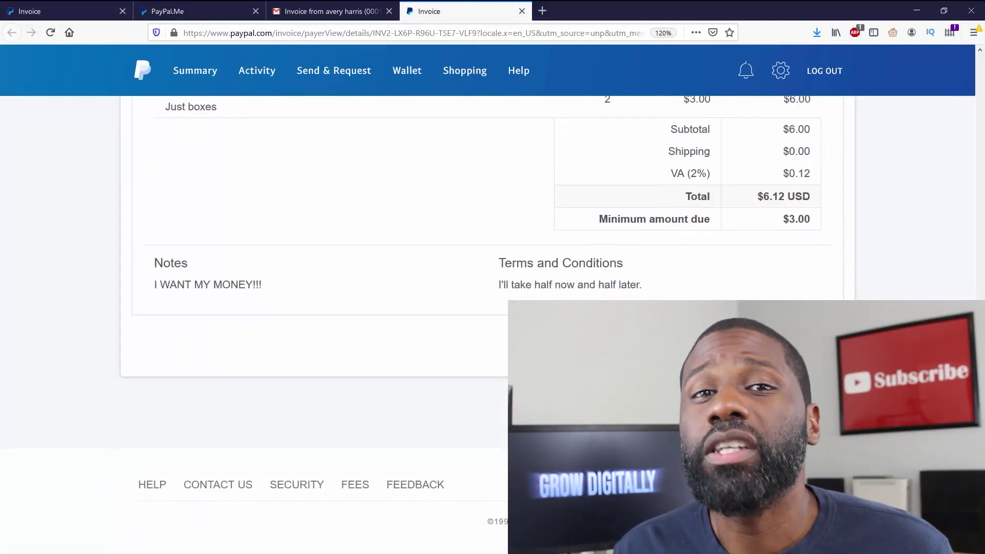